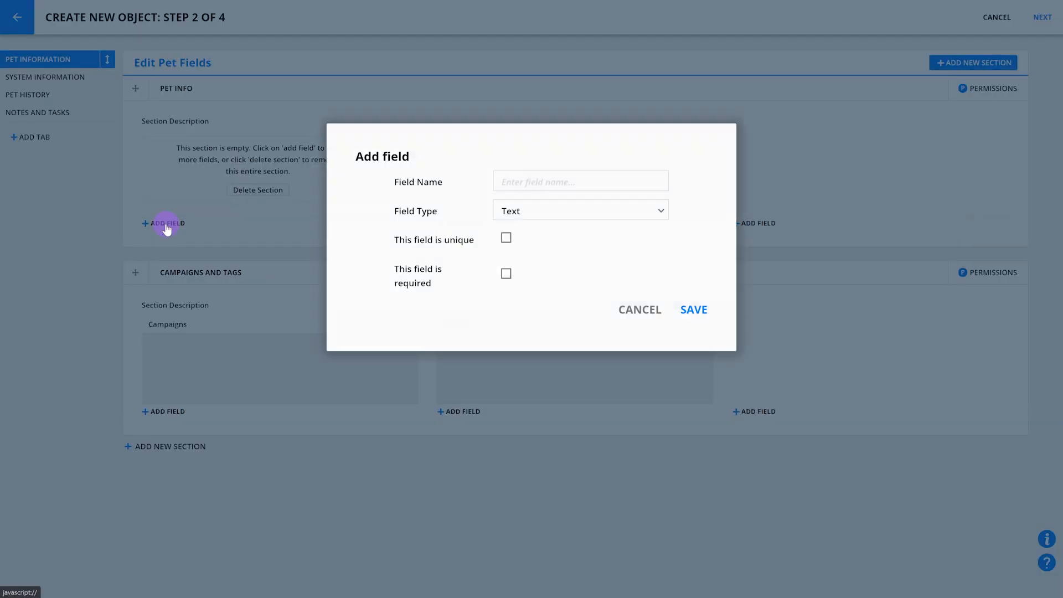
Step: Add a text field named Pet Name to the Pet Info section and continue to the relationships stage
{"action": "left_click", "coordinate": [503, 176]}
{"action": "type", "text": "Pet Name"}
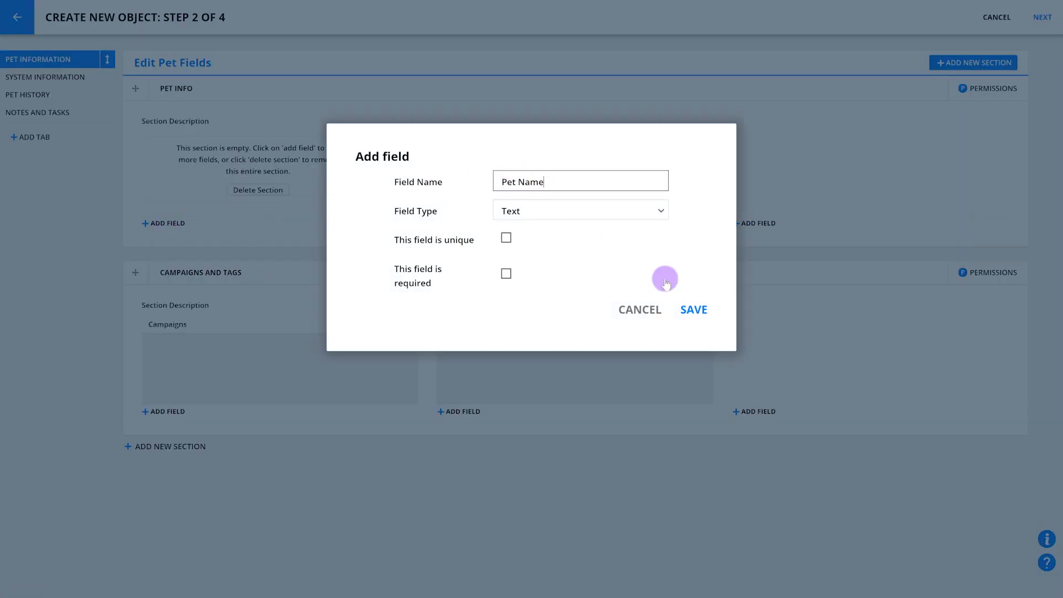
{"action": "left_click", "coordinate": [691, 308]}
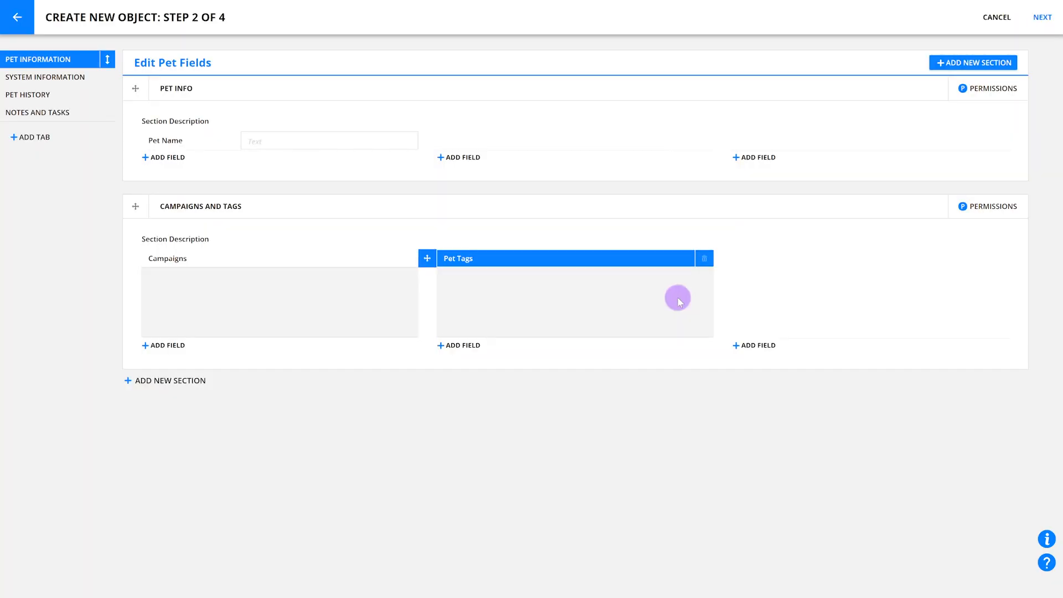
{"action": "left_click", "coordinate": [1042, 18]}
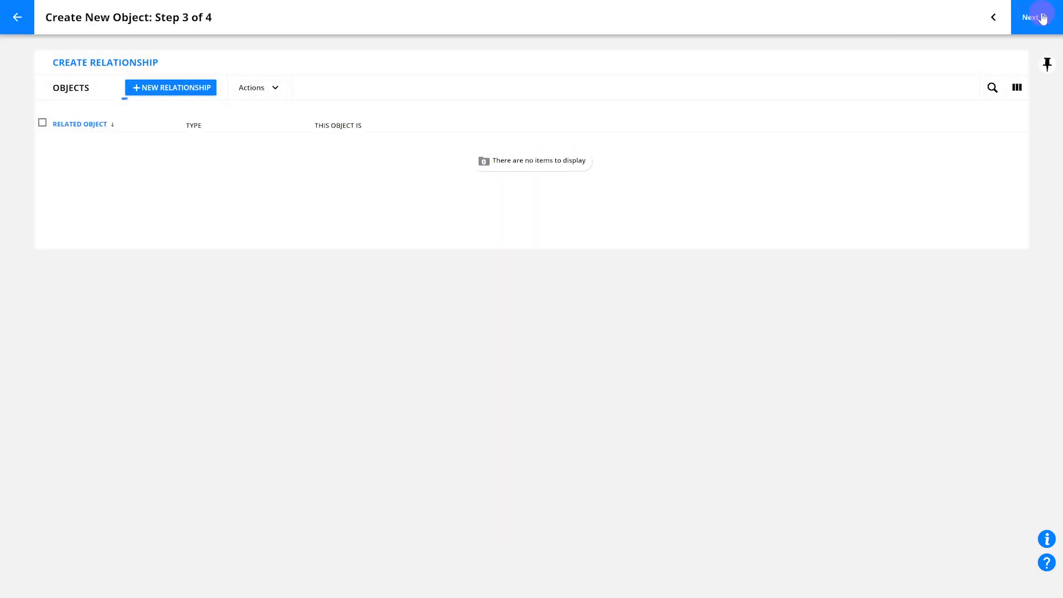
Step: Start a new one-to-many relationship between Pet and Contacts, with this Pet set as Child
{"action": "left_click", "coordinate": [184, 90]}
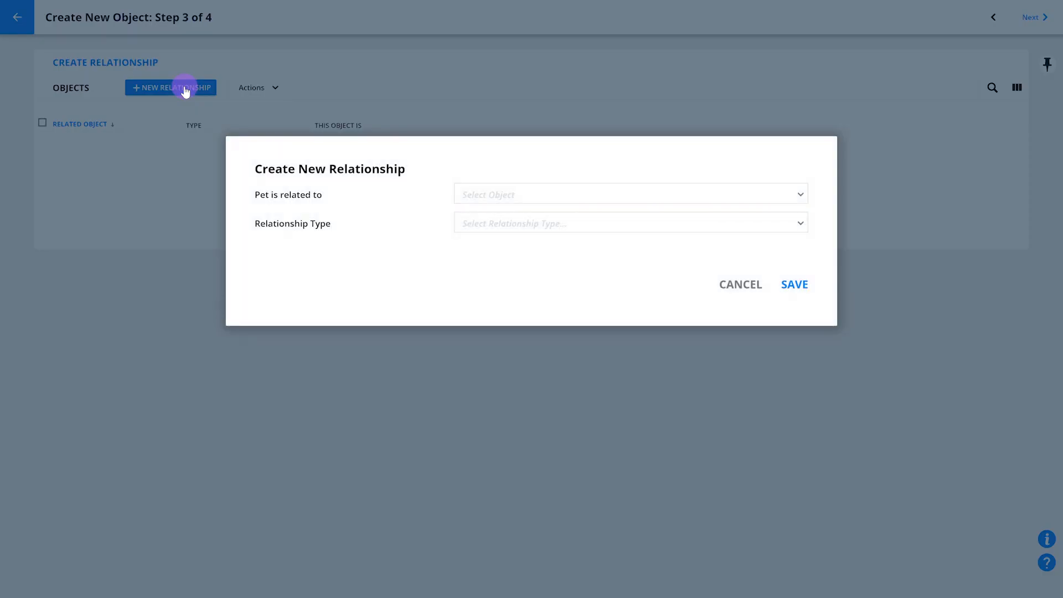
{"action": "left_click", "coordinate": [482, 192]}
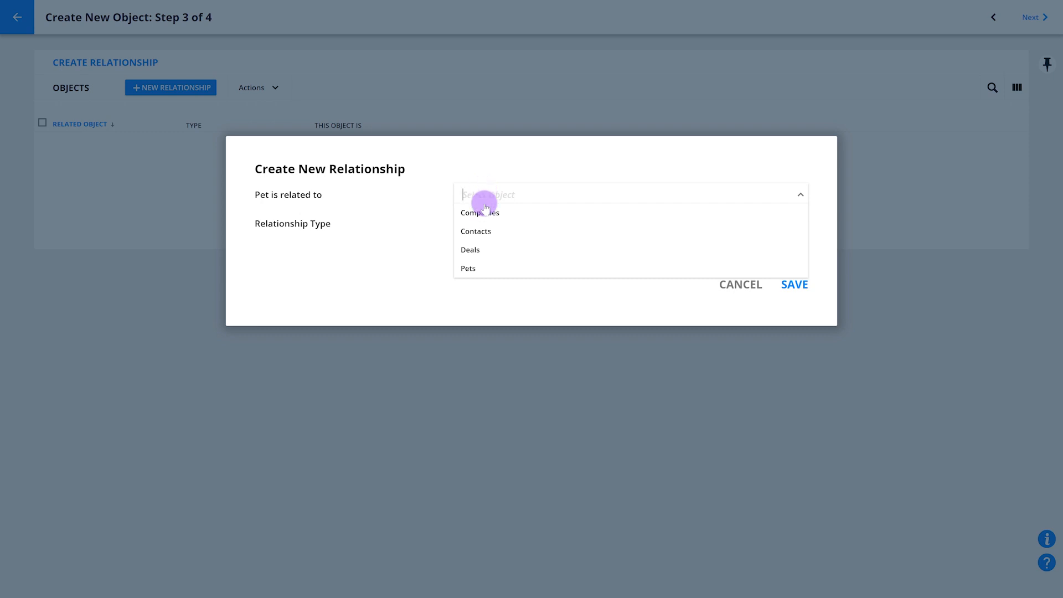
{"action": "left_click", "coordinate": [483, 232]}
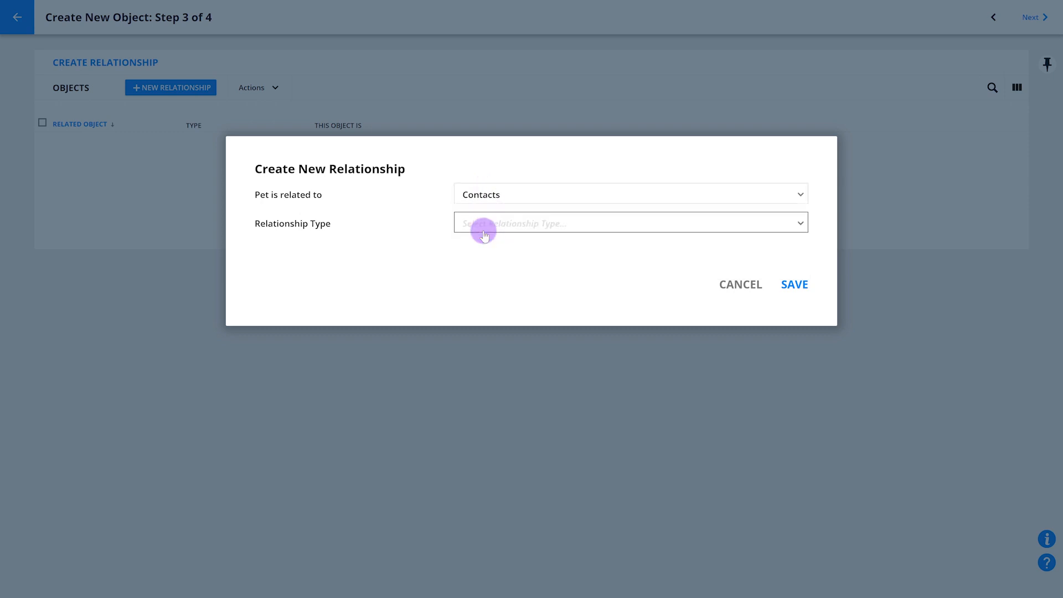
{"action": "left_click", "coordinate": [483, 227]}
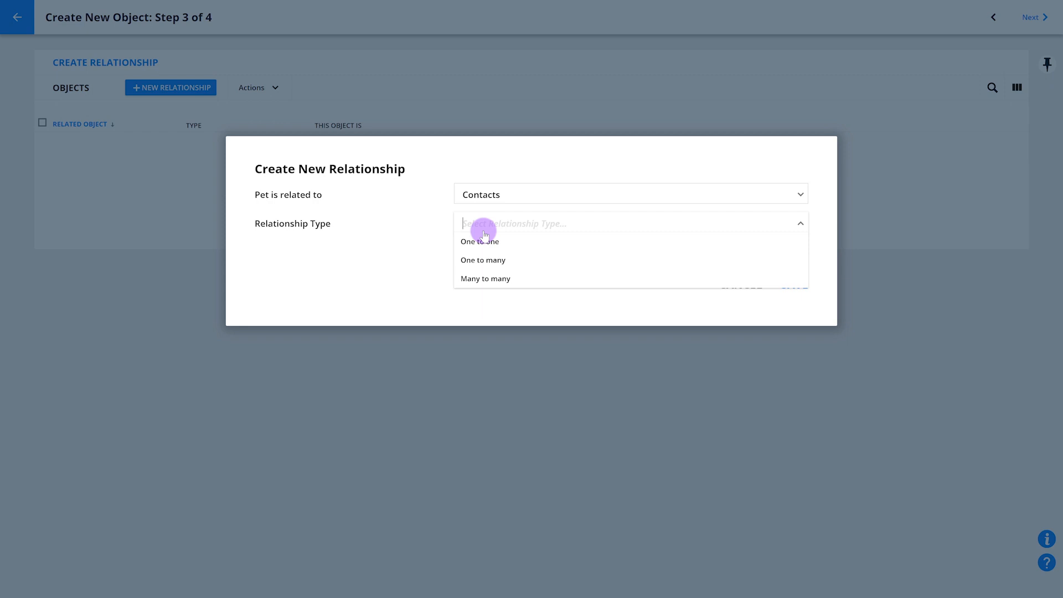
{"action": "left_click", "coordinate": [487, 260]}
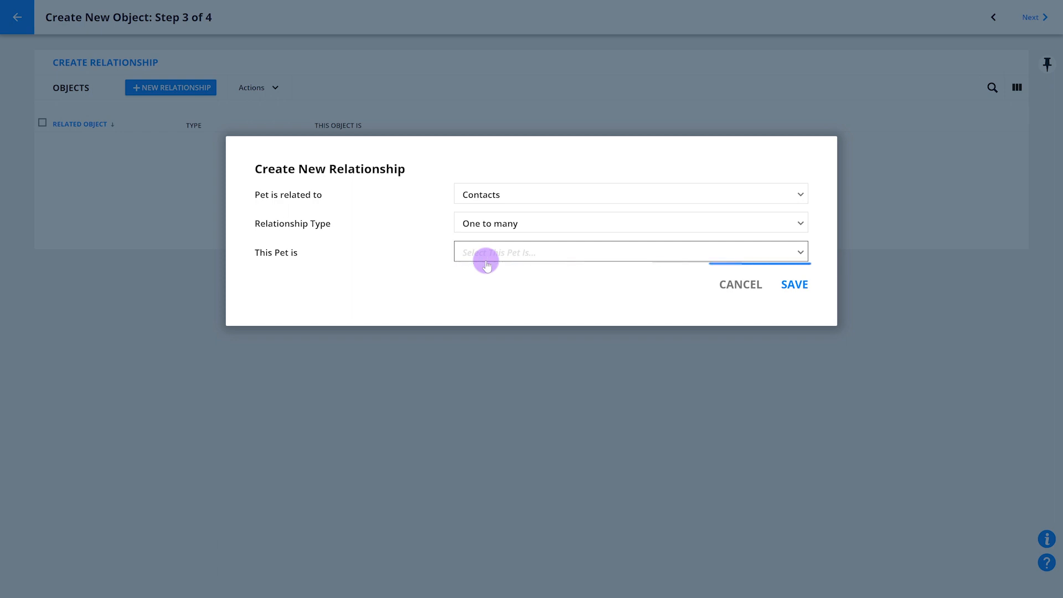
{"action": "left_click", "coordinate": [501, 257]}
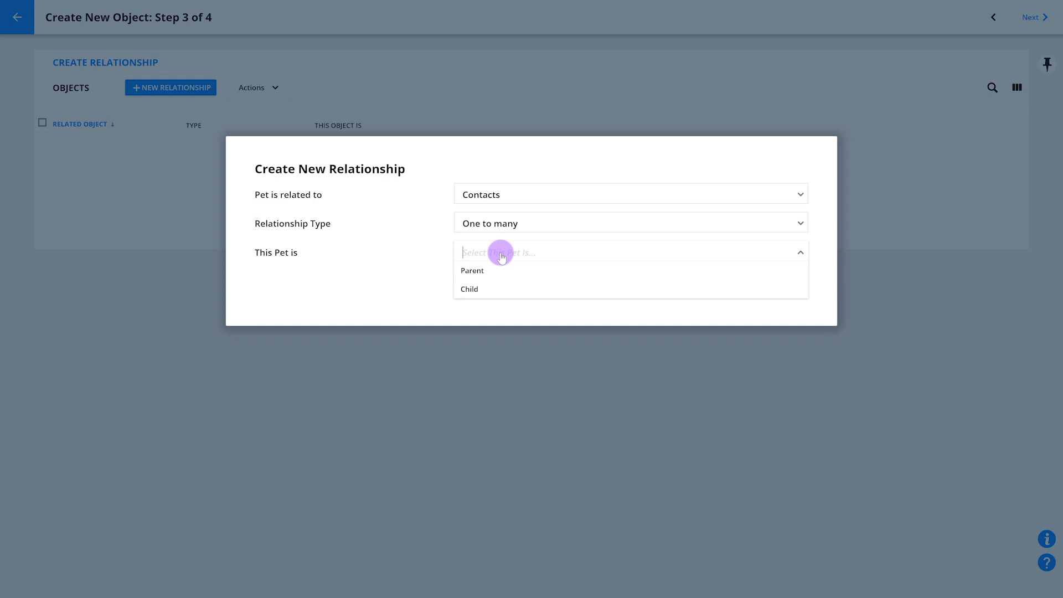
{"action": "left_click", "coordinate": [491, 289]}
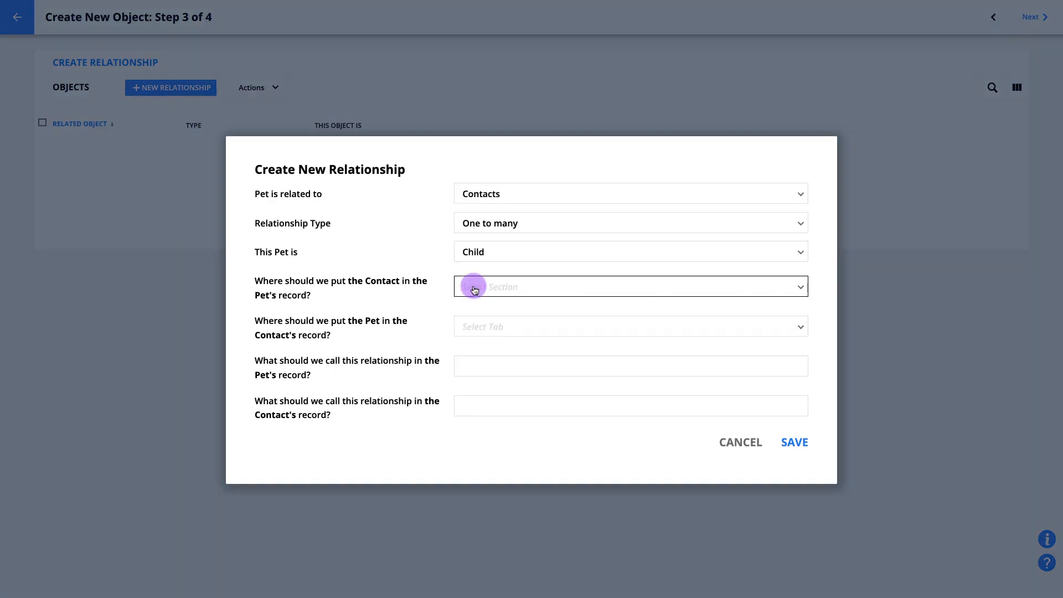
Step: Place the Contact in the Pet Info section of the Pet's record and the Pet in Contact Information of the Contact's record
{"action": "left_click", "coordinate": [475, 290]}
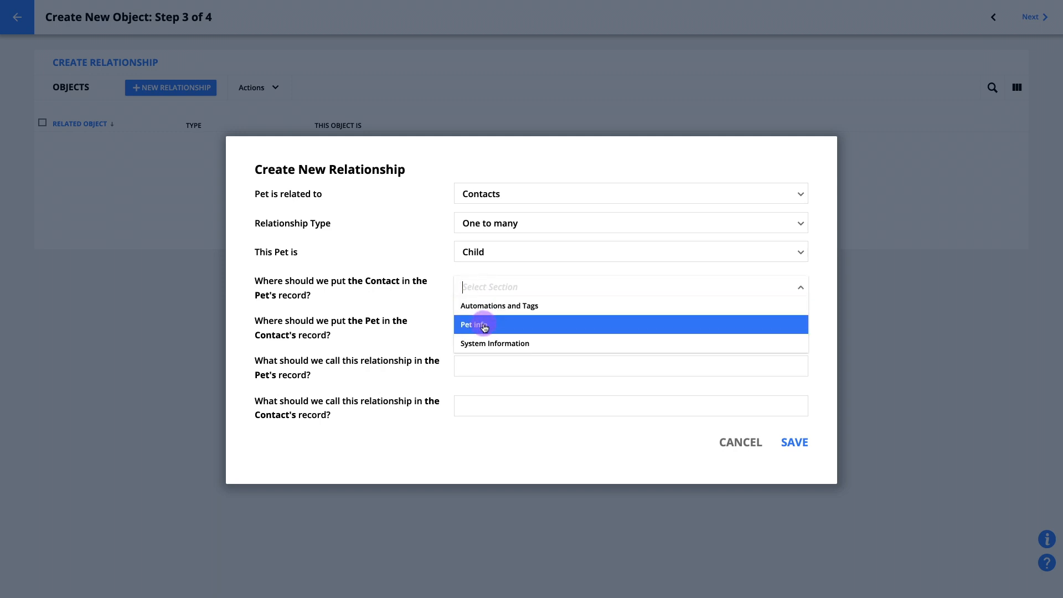
{"action": "left_click", "coordinate": [484, 328]}
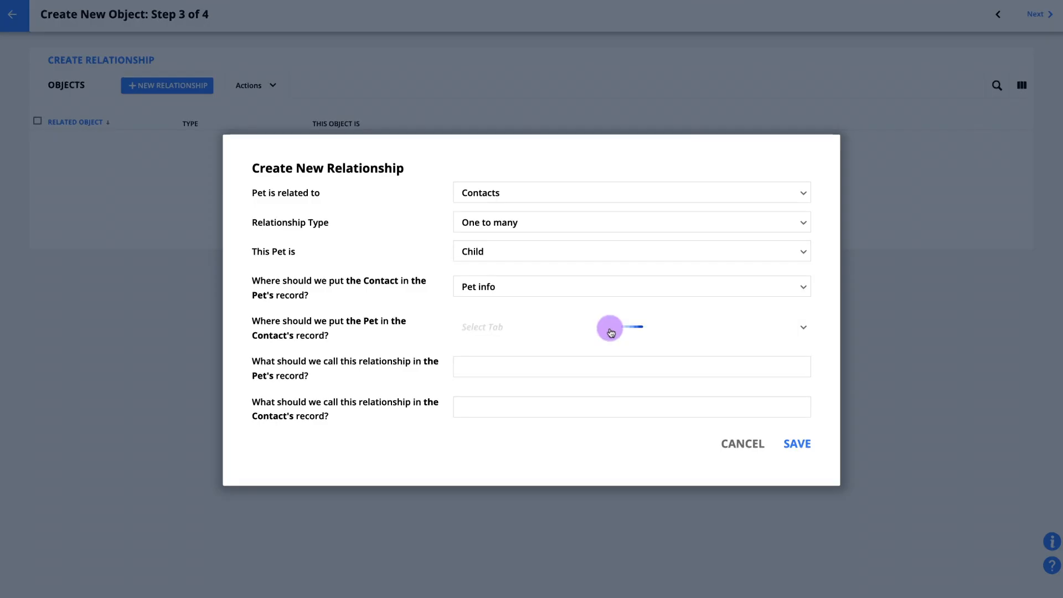
{"action": "left_click", "coordinate": [612, 346]}
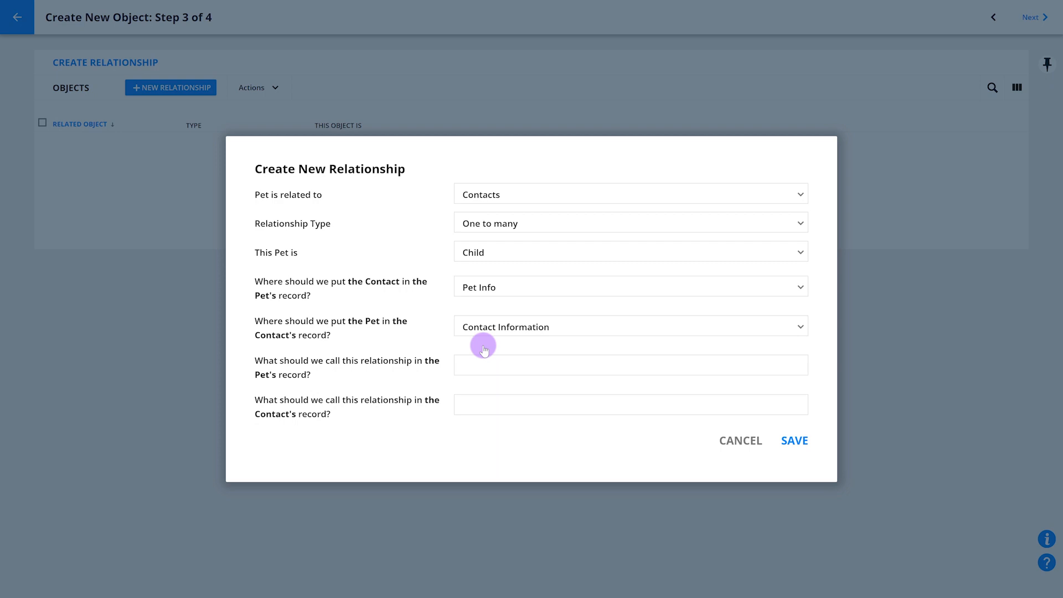
Step: Name the relationship Pet Owner in the Pet's record and Pets in the Contact's record
{"action": "left_click", "coordinate": [497, 366]}
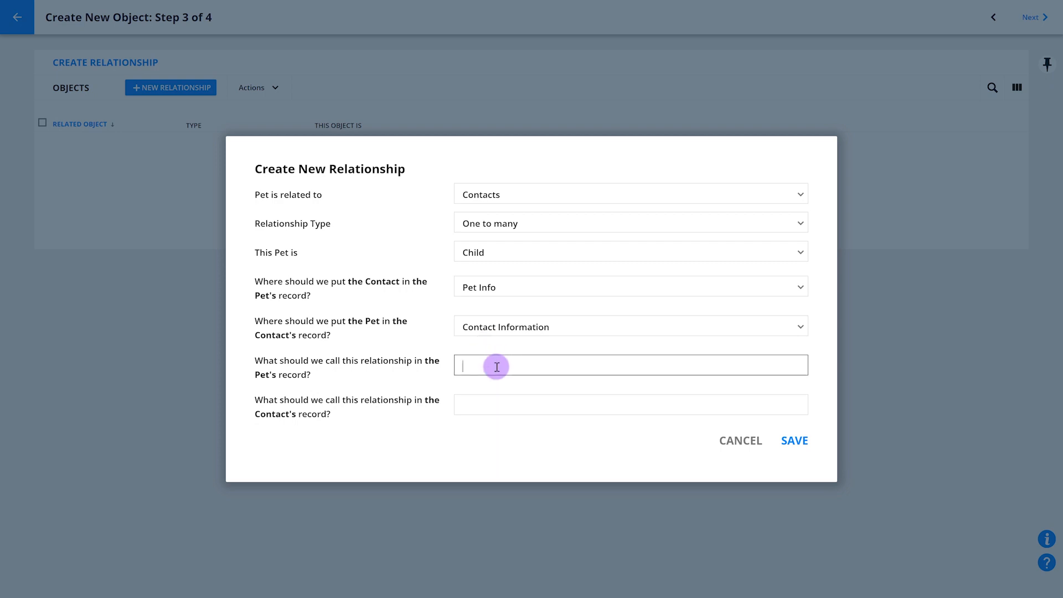
{"action": "type", "text": "Pet Owner"}
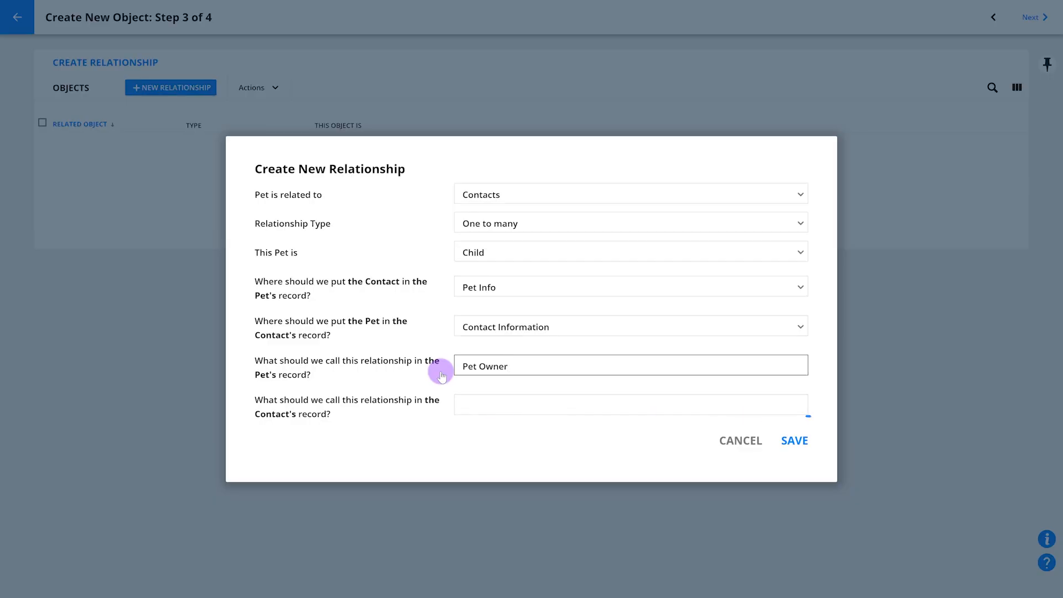
{"action": "left_click", "coordinate": [480, 405]}
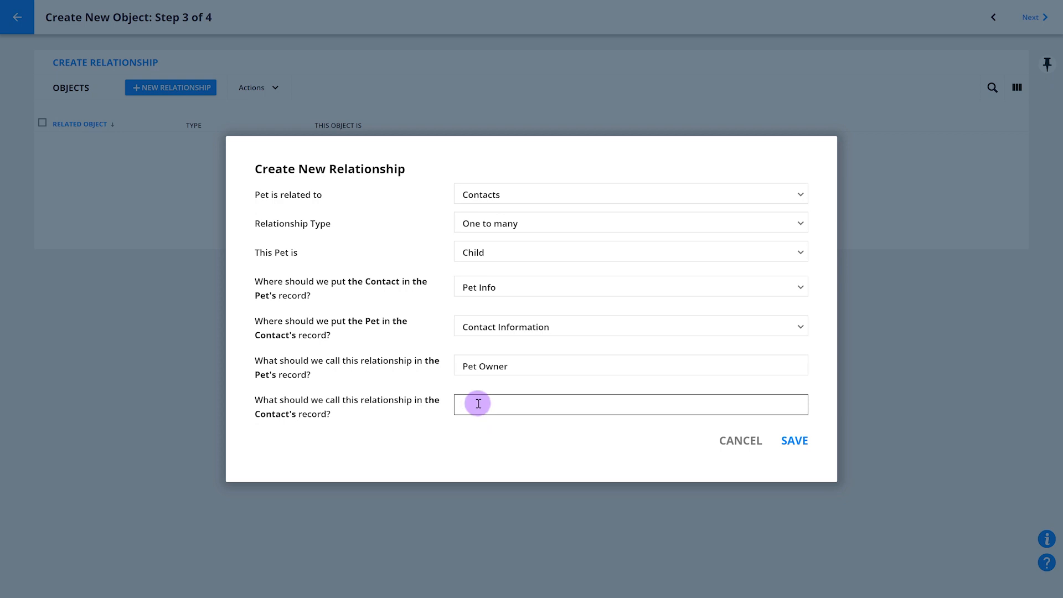
{"action": "type", "text": "Pets"}
{"action": "left_click", "coordinate": [485, 431]}
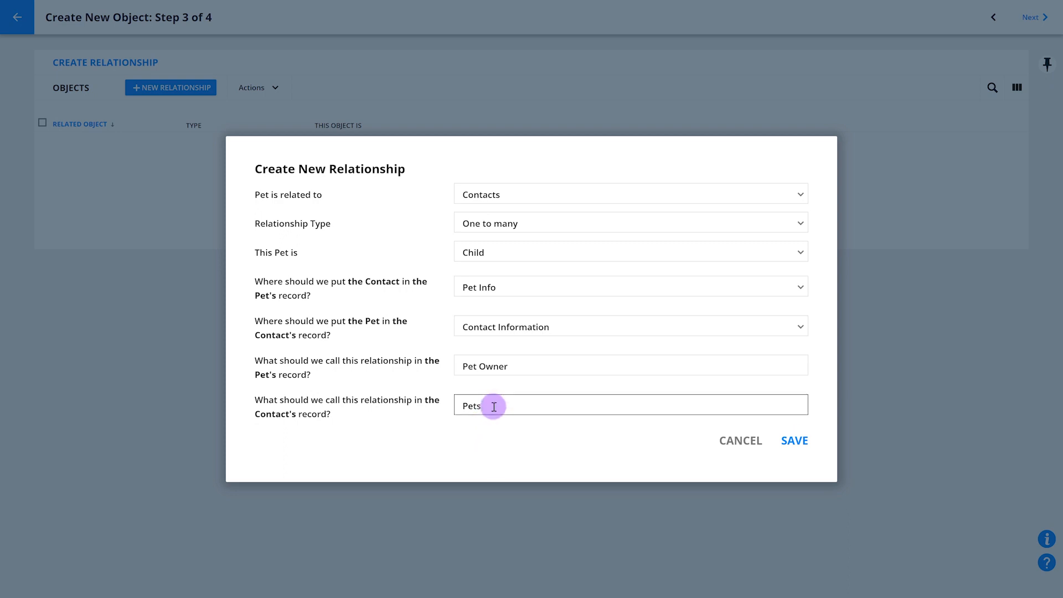
Step: Try Emergency Contact For as the relationship name in the Contact's record and restore the name Pets
{"action": "left_click_drag", "start_coordinate": [494, 406], "coordinate": [434, 413]}
{"action": "type", "text": "Emergency Contact F"}
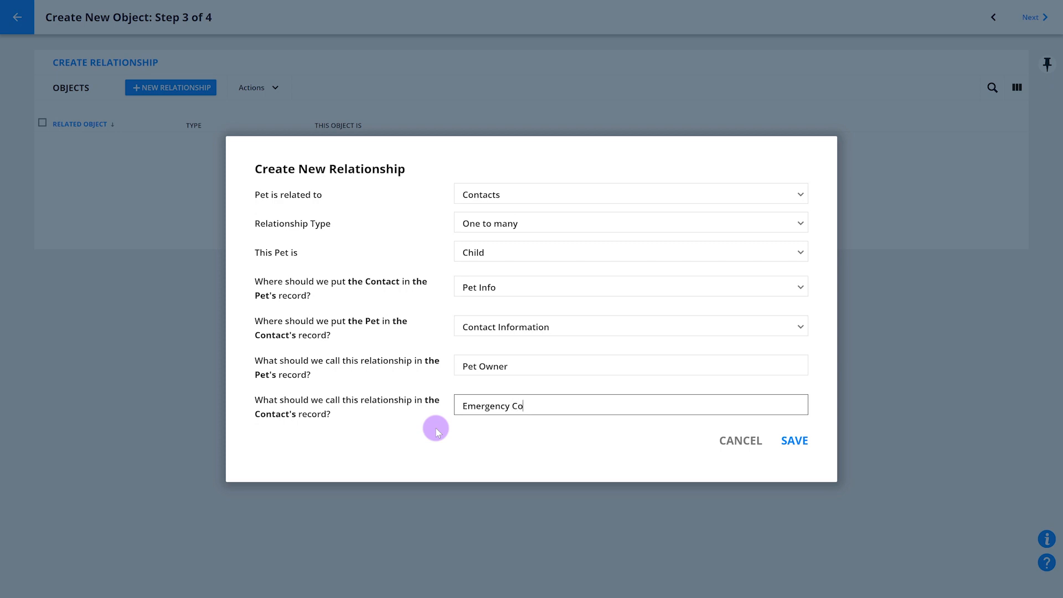
{"action": "type", "text": "or"}
{"action": "key", "text": "ctrl+a"}
{"action": "key", "text": "BackSpace"}
{"action": "type", "text": "Pets"}
Step: Save the new relationship and continue to the object settings stage
{"action": "left_click", "coordinate": [793, 442]}
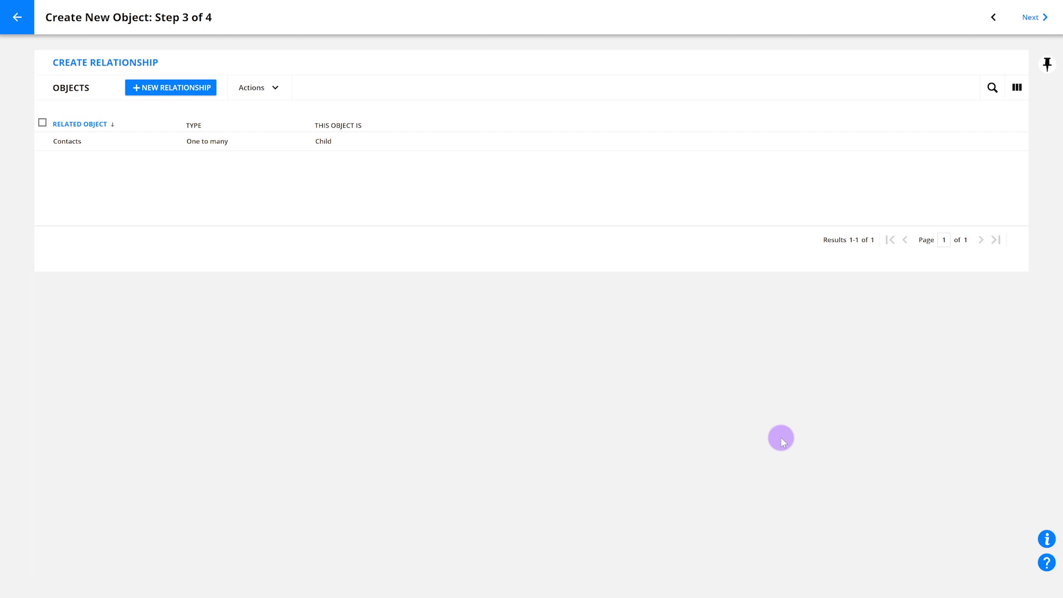
{"action": "left_click", "coordinate": [1025, 18]}
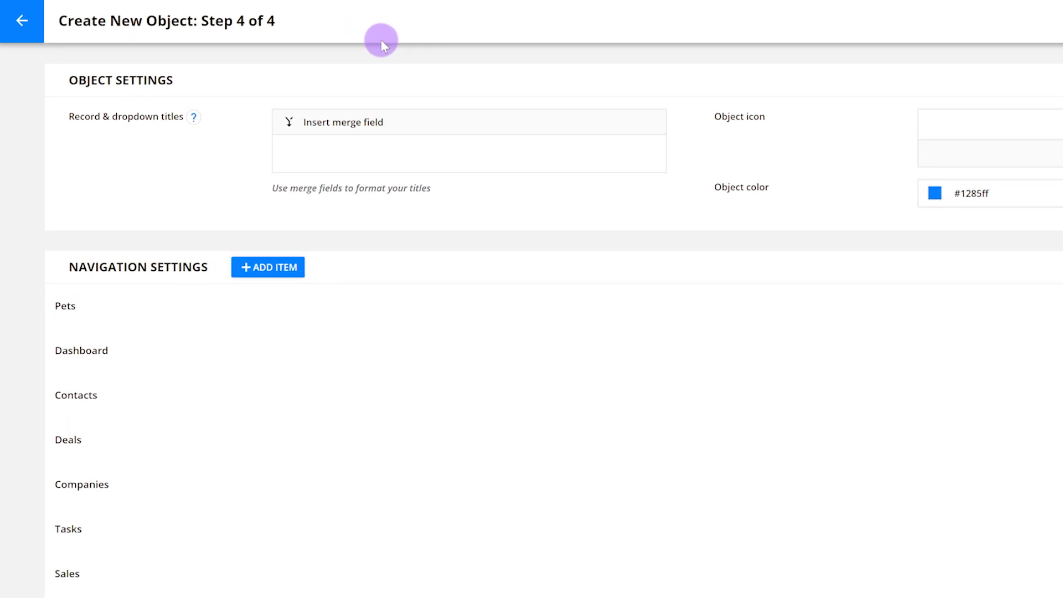
Step: Format the record and dropdown titles with merge fields as [Pet Name] | [Pet Owner//First Name] [Pet Owner//Last Name]
{"action": "left_click", "coordinate": [351, 125]}
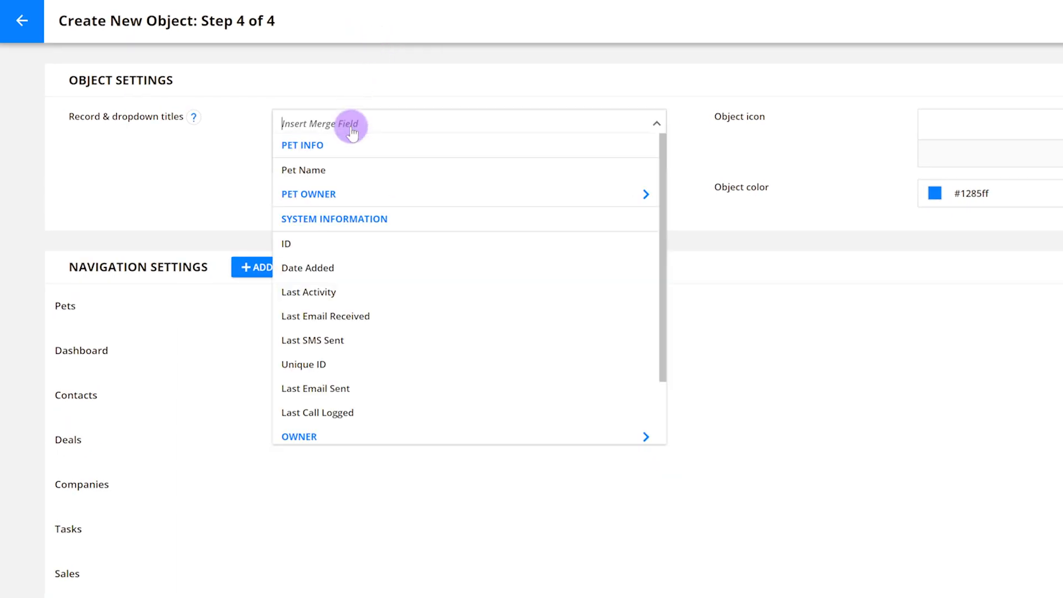
{"action": "left_click", "coordinate": [323, 176]}
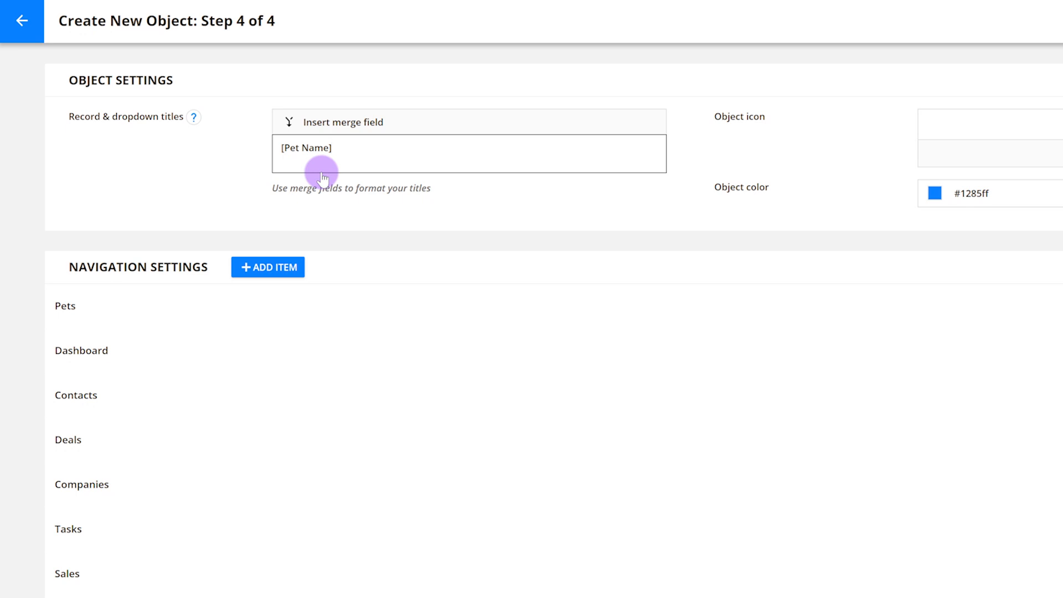
{"action": "left_click", "coordinate": [346, 123]}
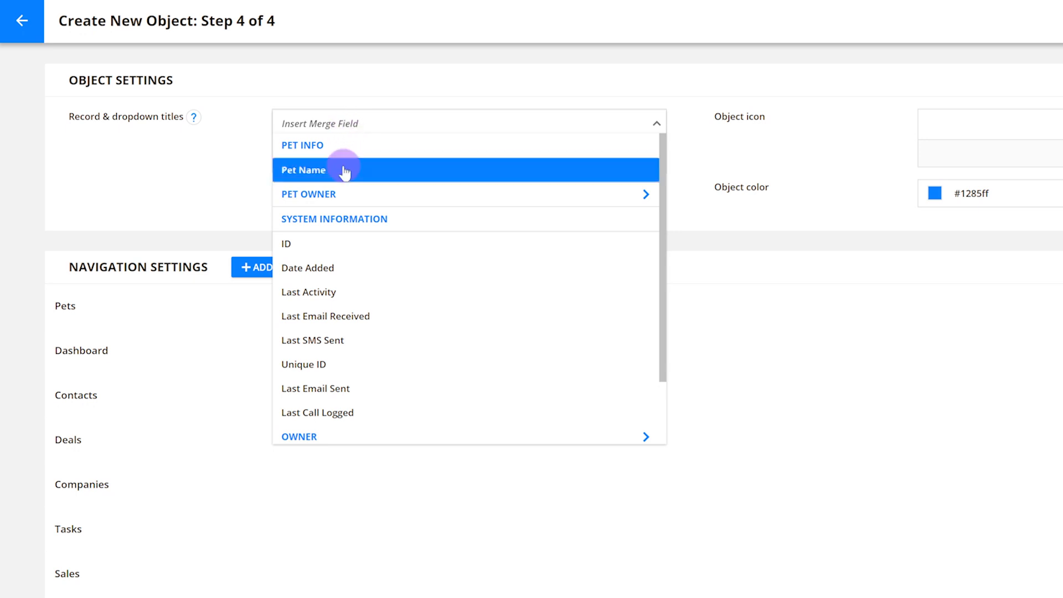
{"action": "left_click", "coordinate": [342, 195]}
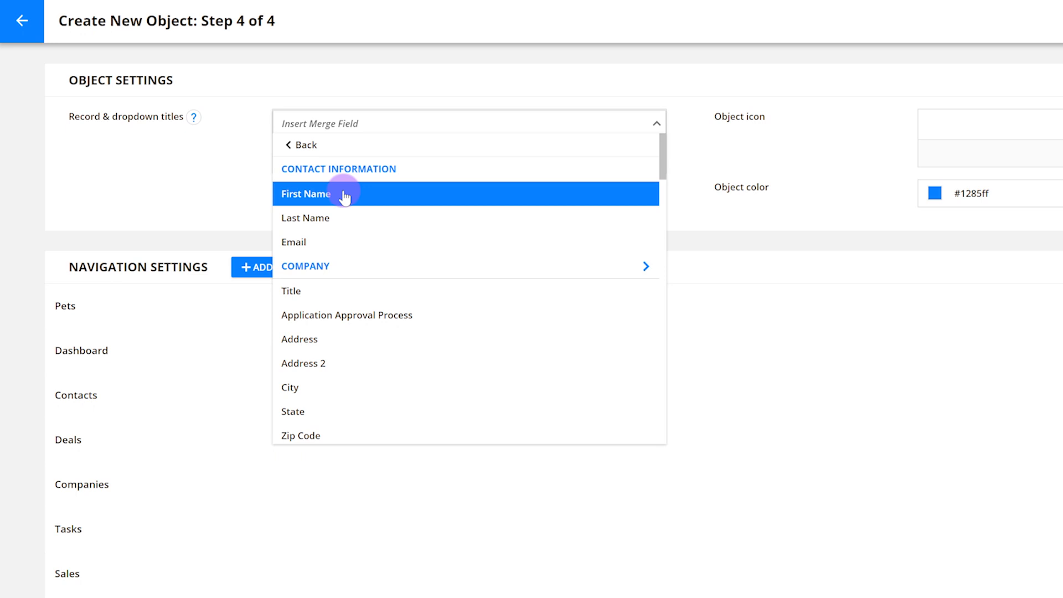
{"action": "left_click", "coordinate": [344, 194]}
{"action": "left_click", "coordinate": [333, 147]}
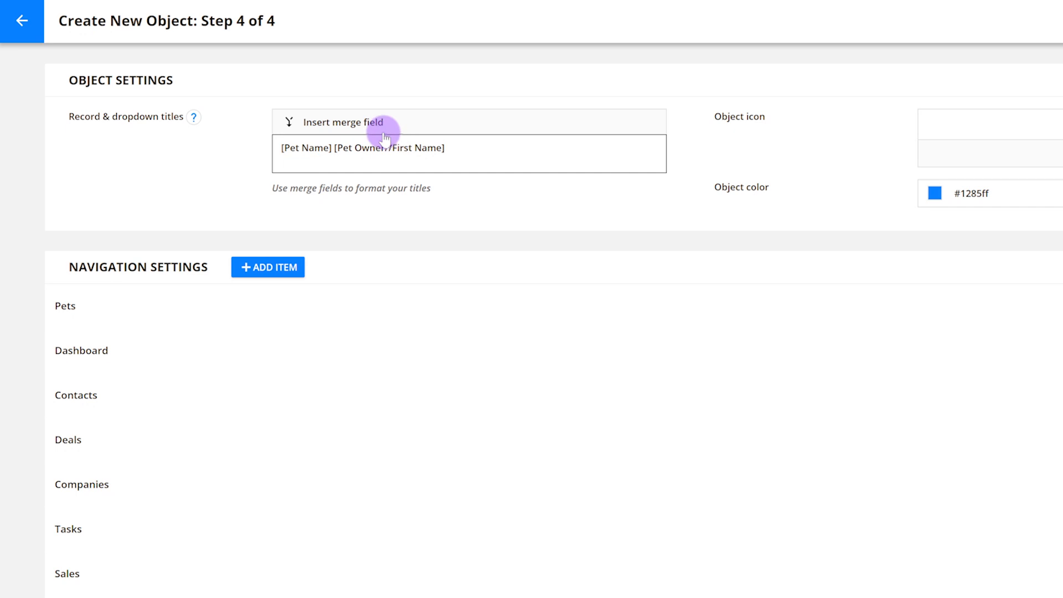
{"action": "left_click", "coordinate": [360, 121]}
{"action": "left_click", "coordinate": [358, 193]}
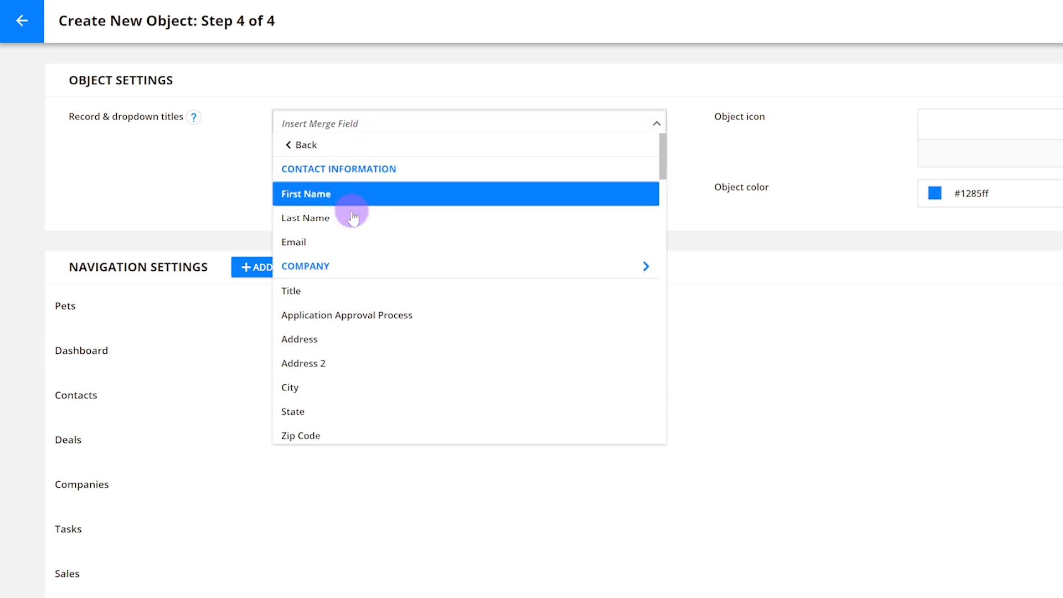
{"action": "left_click", "coordinate": [352, 218]}
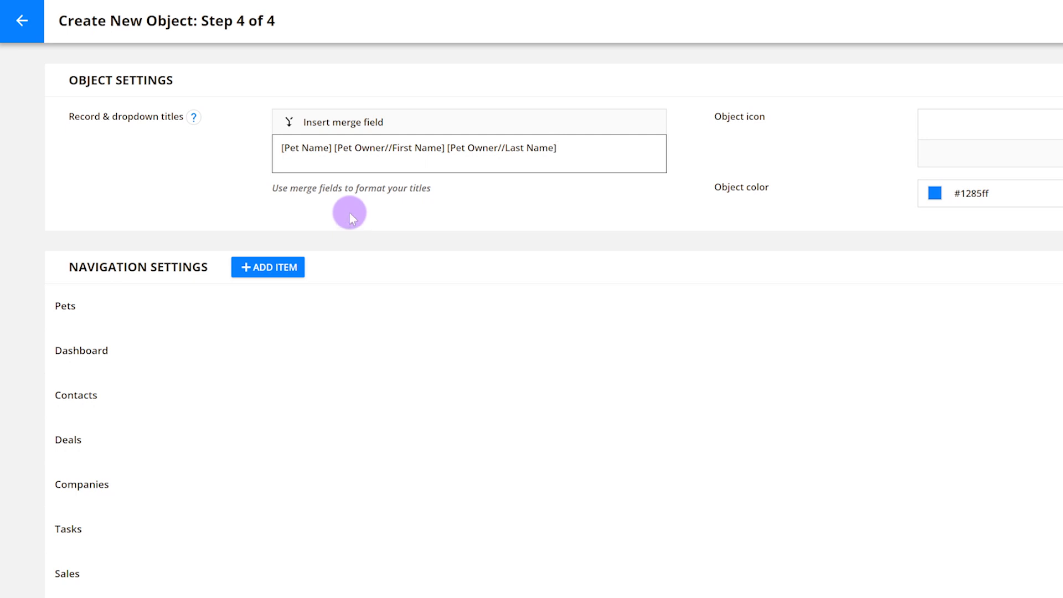
{"action": "left_click", "coordinate": [334, 147]}
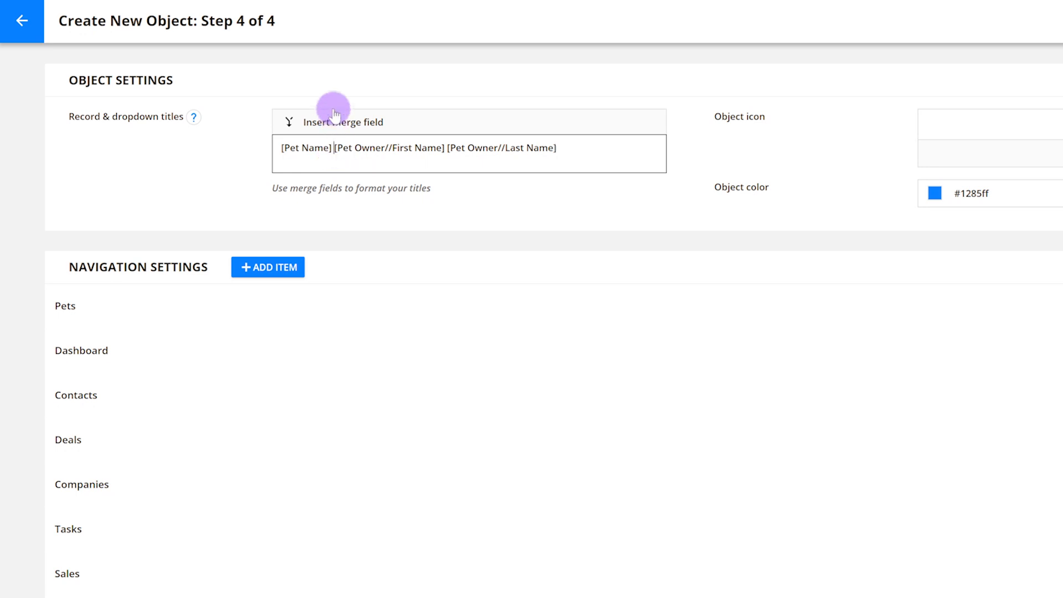
{"action": "type", "text": "|"}
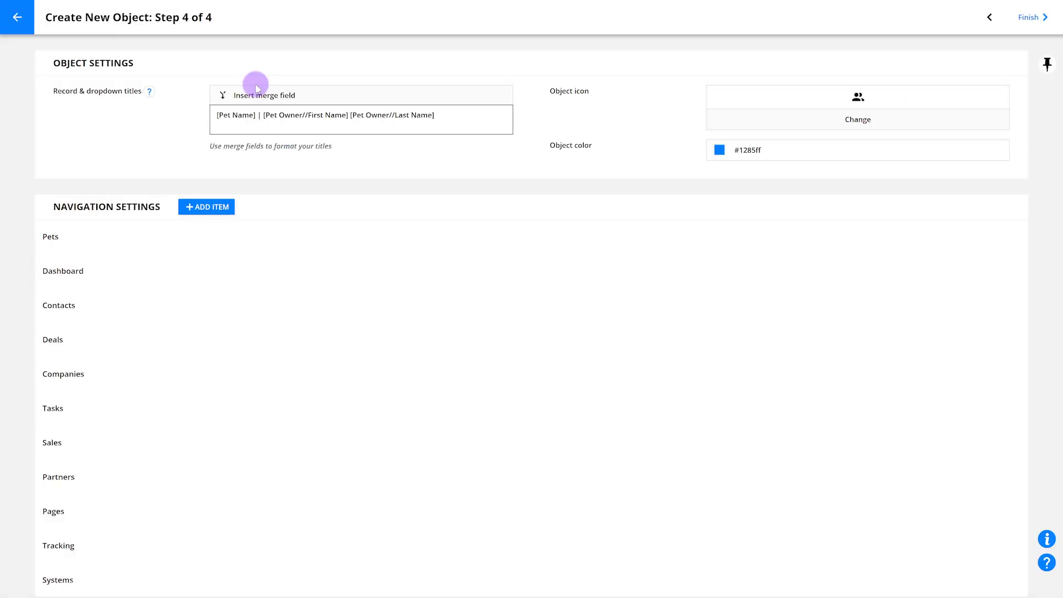
Step: Set the object icon to a paw print and the object color to orange #ffad00
{"action": "left_click", "coordinate": [809, 122]}
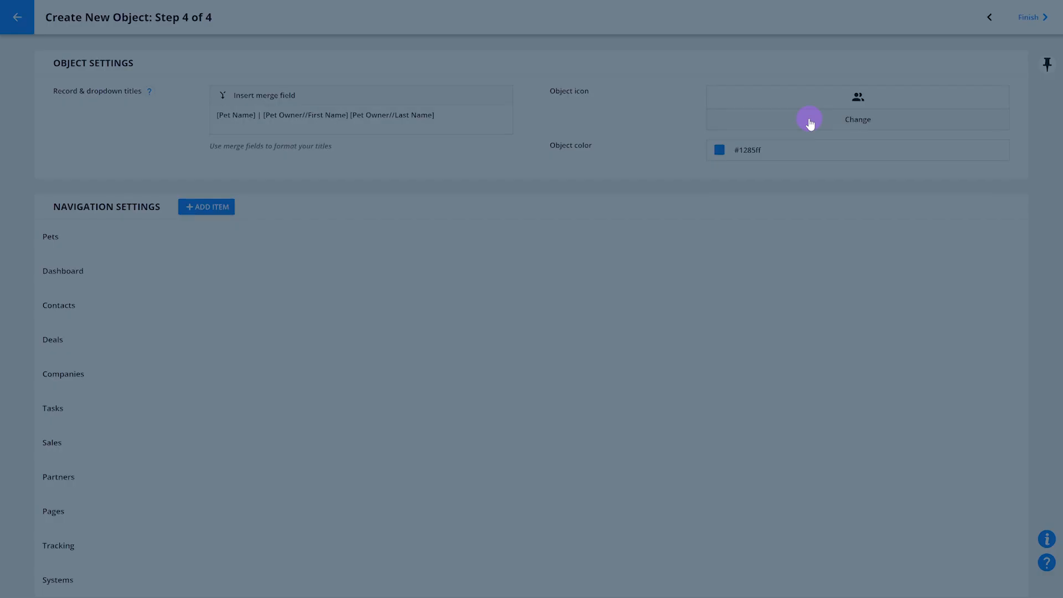
{"action": "left_click", "coordinate": [375, 244]}
{"action": "left_click", "coordinate": [722, 282]}
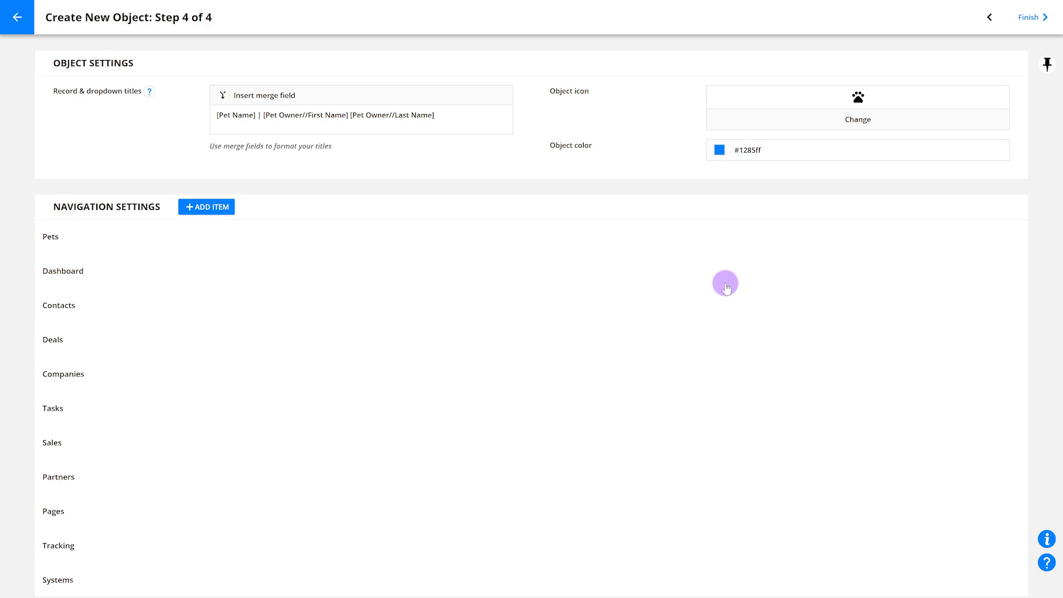
{"action": "left_click", "coordinate": [719, 151]}
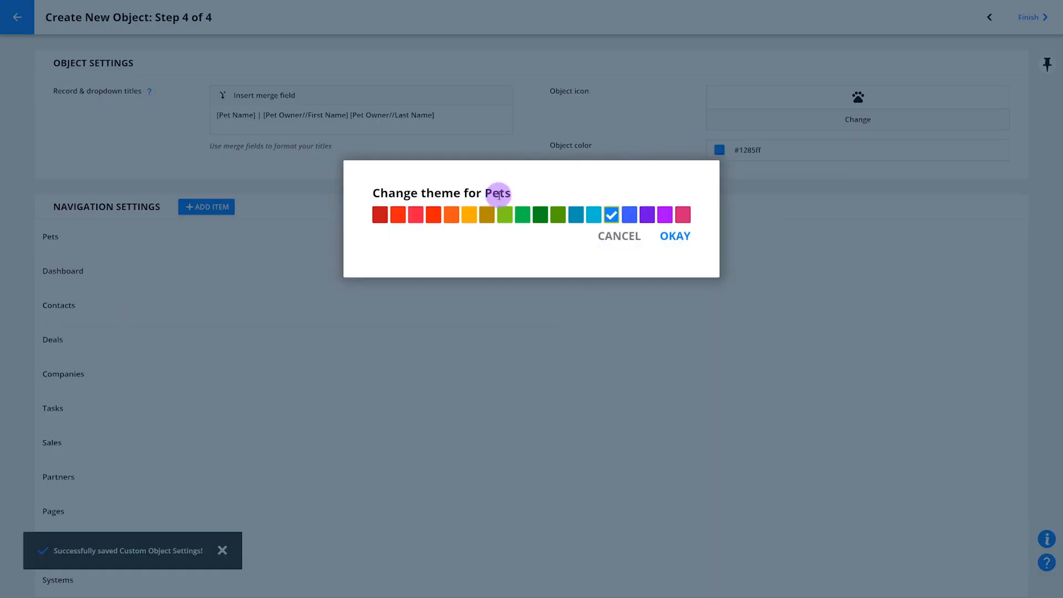
{"action": "left_click", "coordinate": [469, 214]}
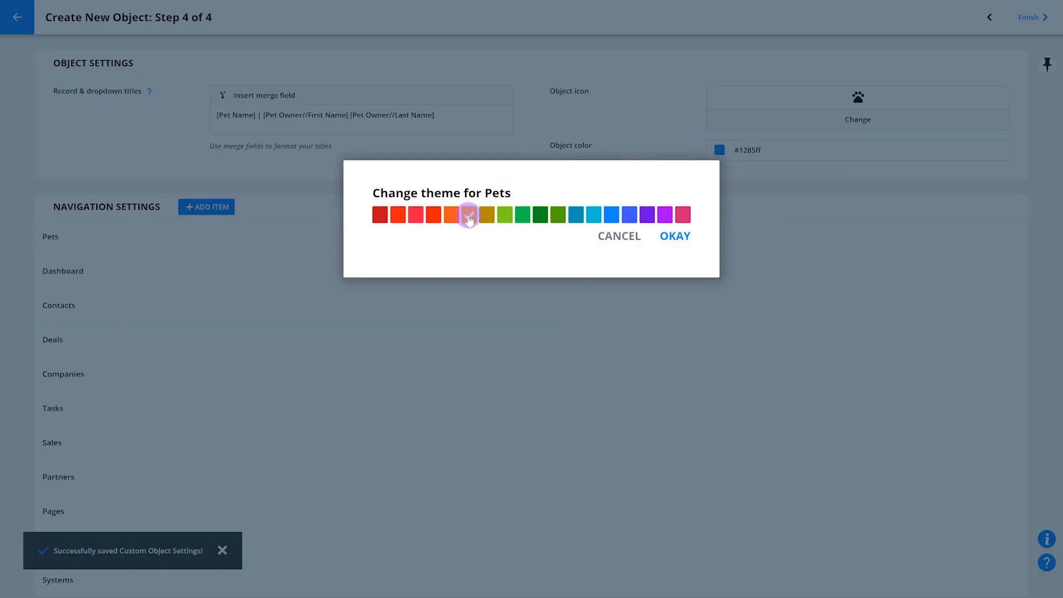
{"action": "left_click", "coordinate": [674, 237]}
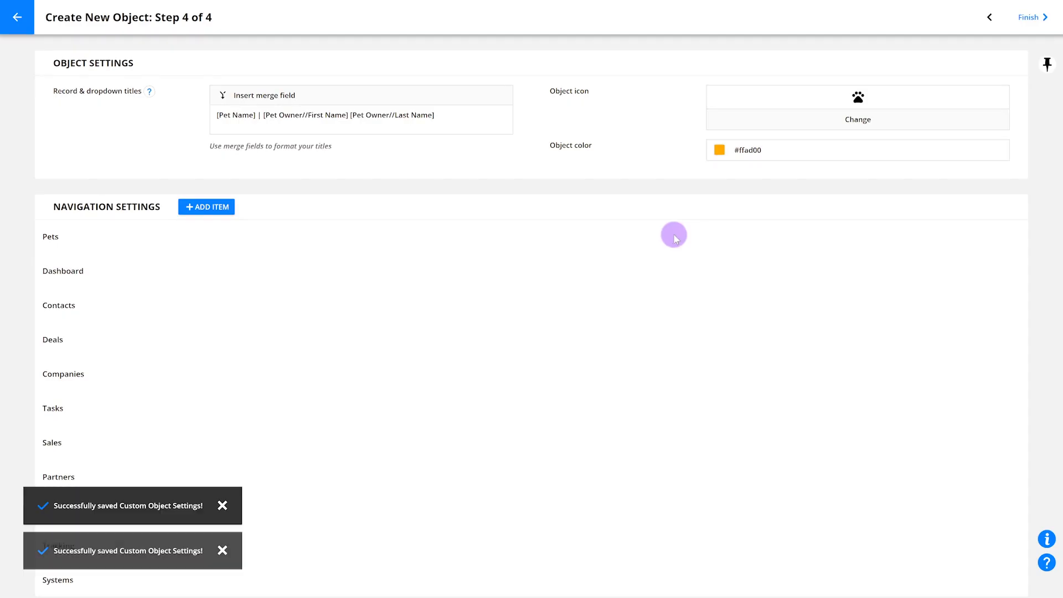
{"action": "mouse_move", "coordinate": [60, 237]}
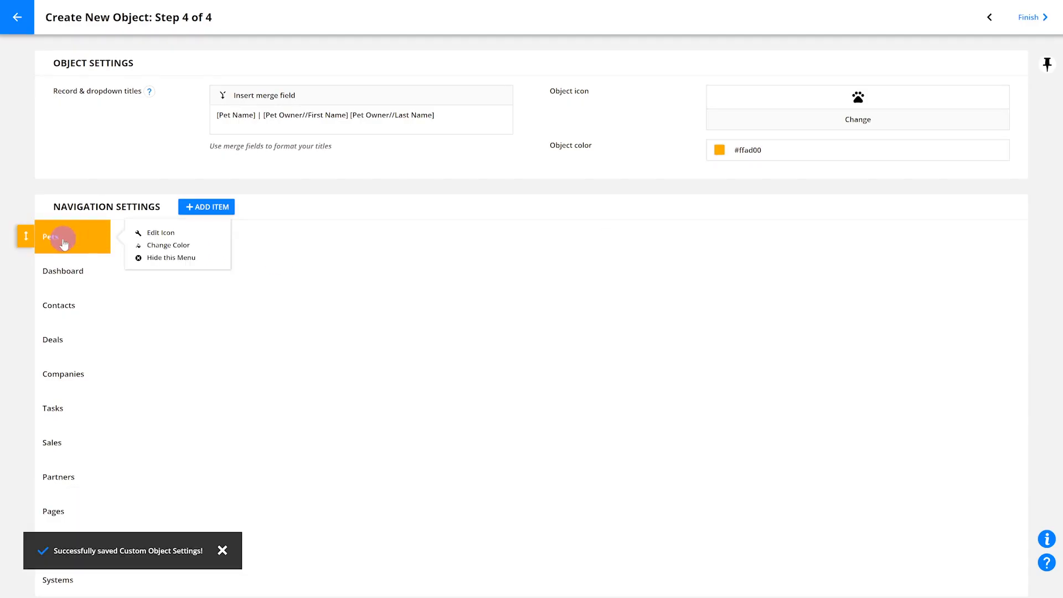
{"action": "mouse_move", "coordinate": [23, 249]}
{"action": "left_mouse_down"}
{"action": "mouse_move", "coordinate": [29, 290]}
{"action": "mouse_move", "coordinate": [23, 245]}
{"action": "mouse_move", "coordinate": [33, 237]}
{"action": "left_mouse_up"}
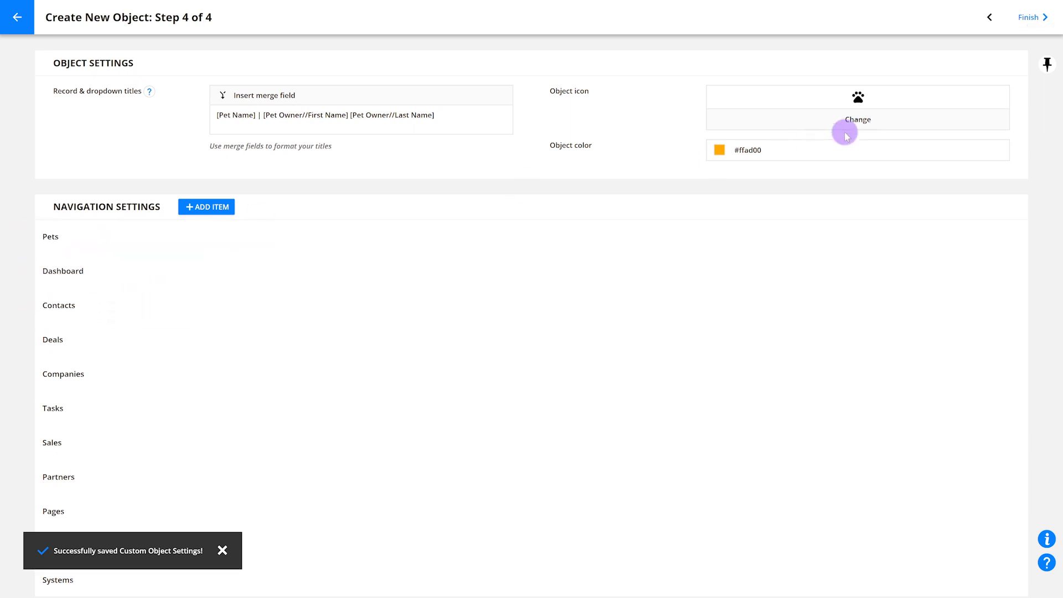
Step: Finish creating the custom object and open the Pets collection
{"action": "left_click", "coordinate": [1026, 25]}
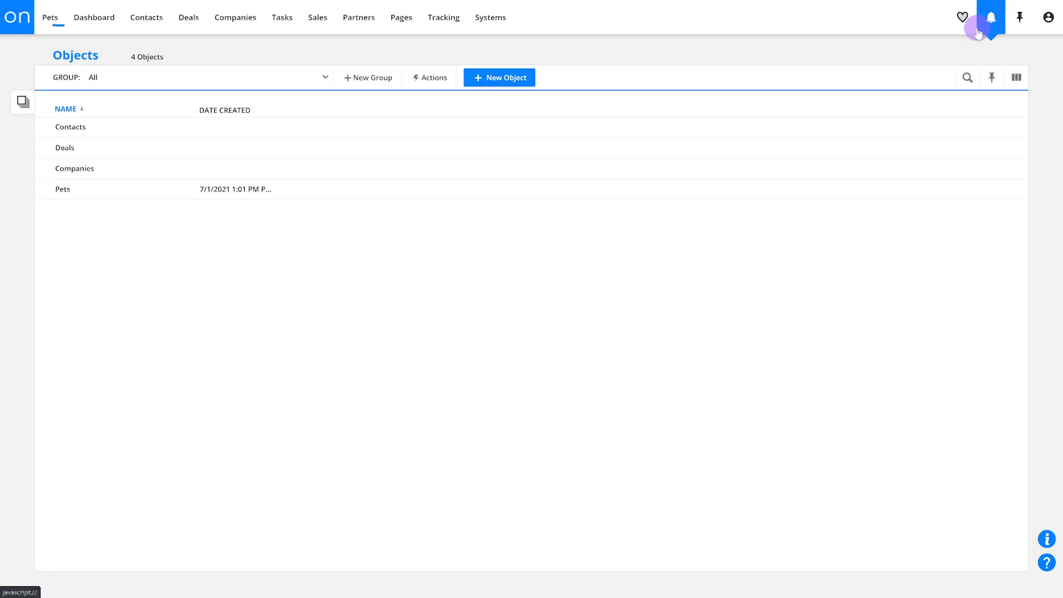
{"action": "left_click", "coordinate": [44, 22]}
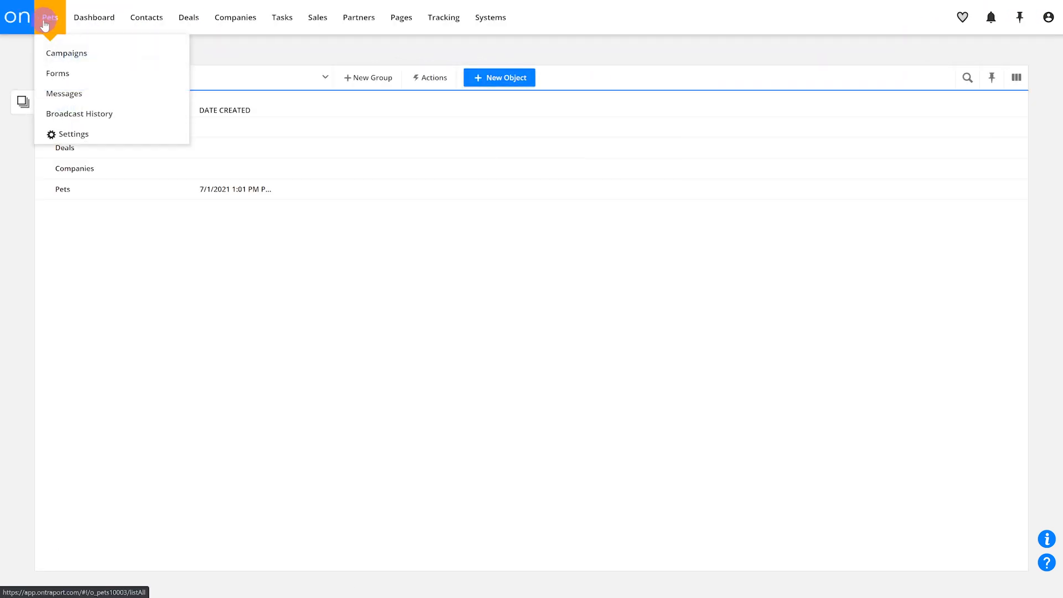